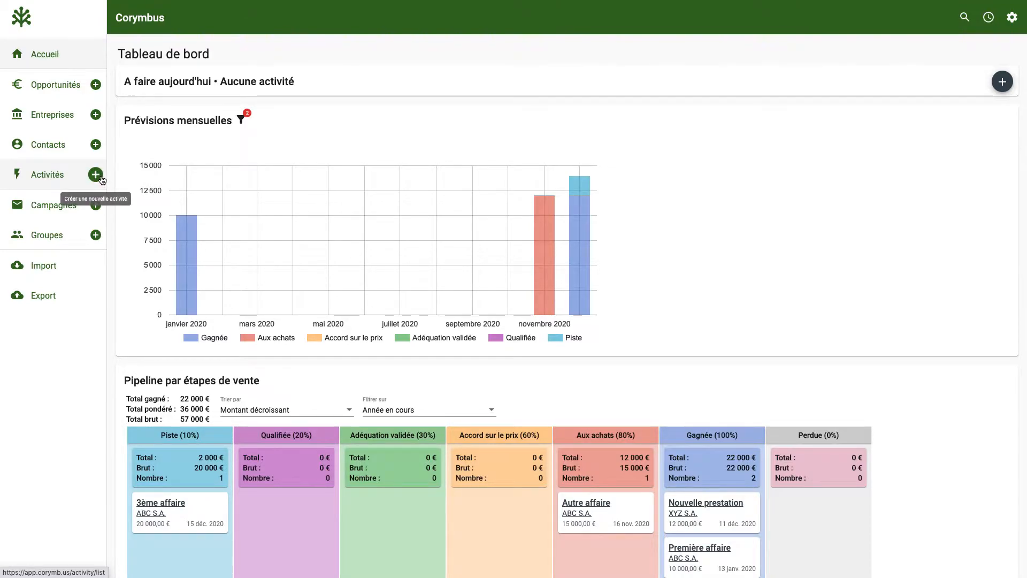
Start a new activity named "Mettre à jour le site web" with type Tâche and status "A venir / à faire".
left_click(96, 175)
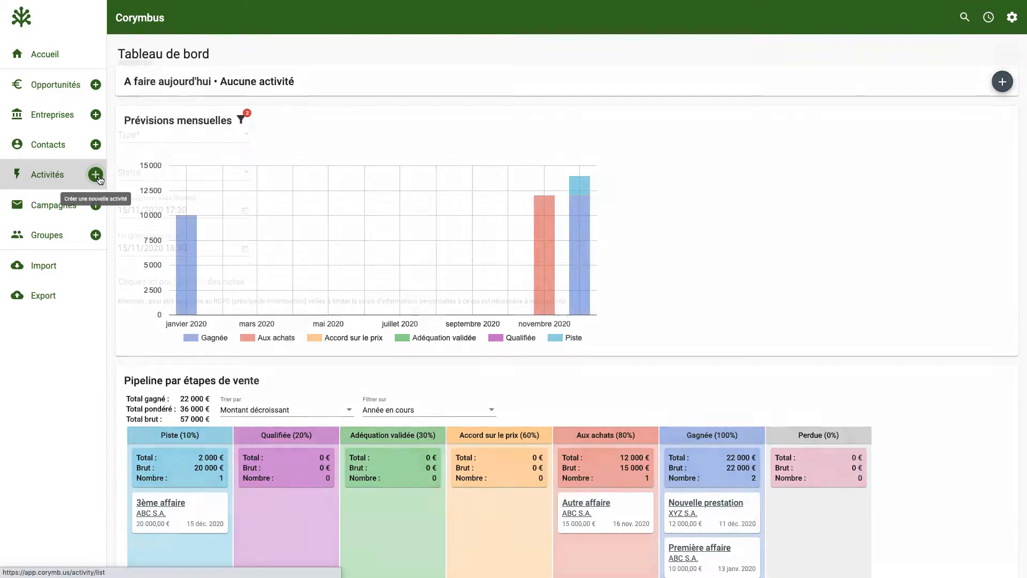
left_click(164, 101)
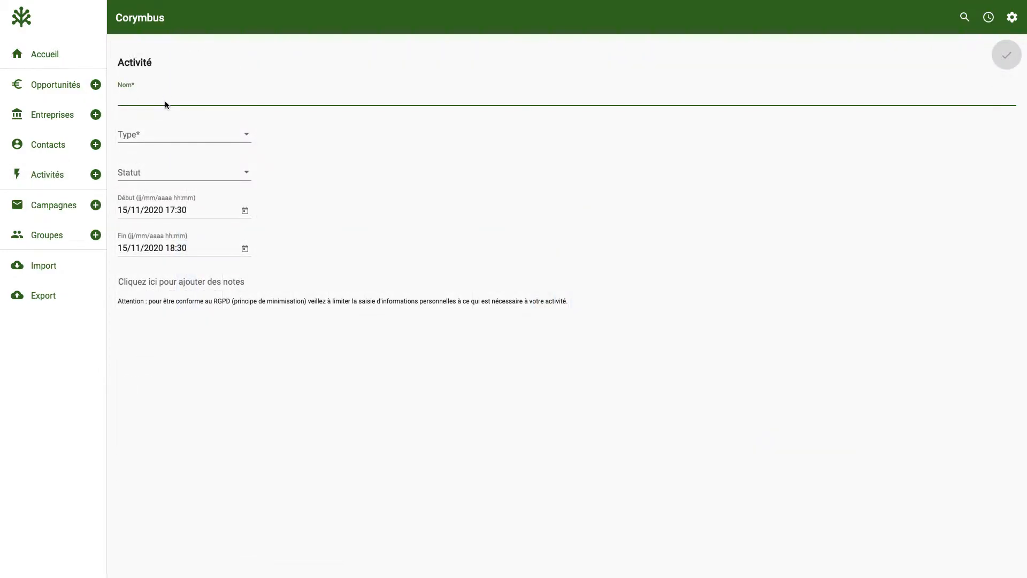
type("Mettre à jour le site web")
left_click(165, 131)
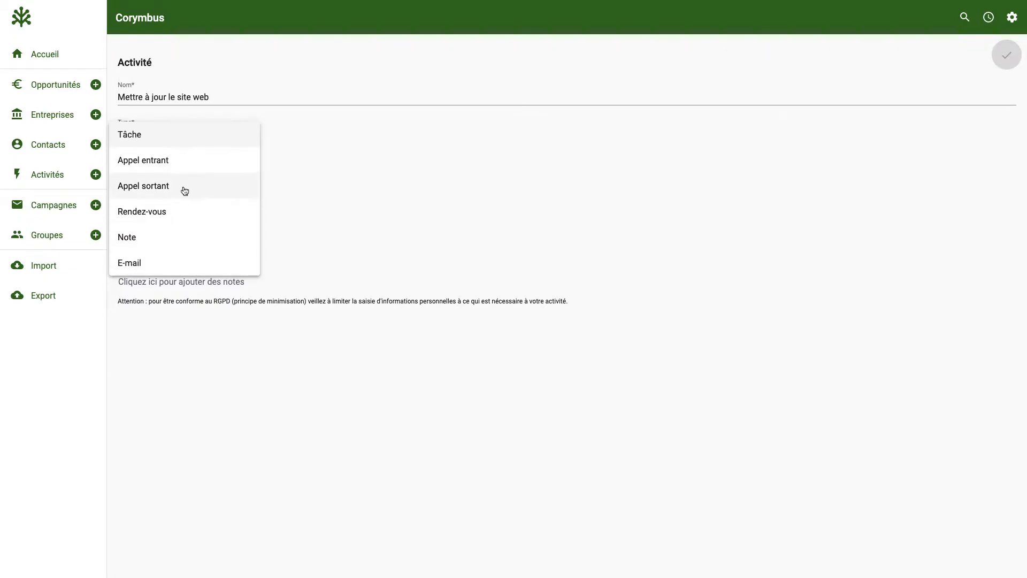
left_click(153, 138)
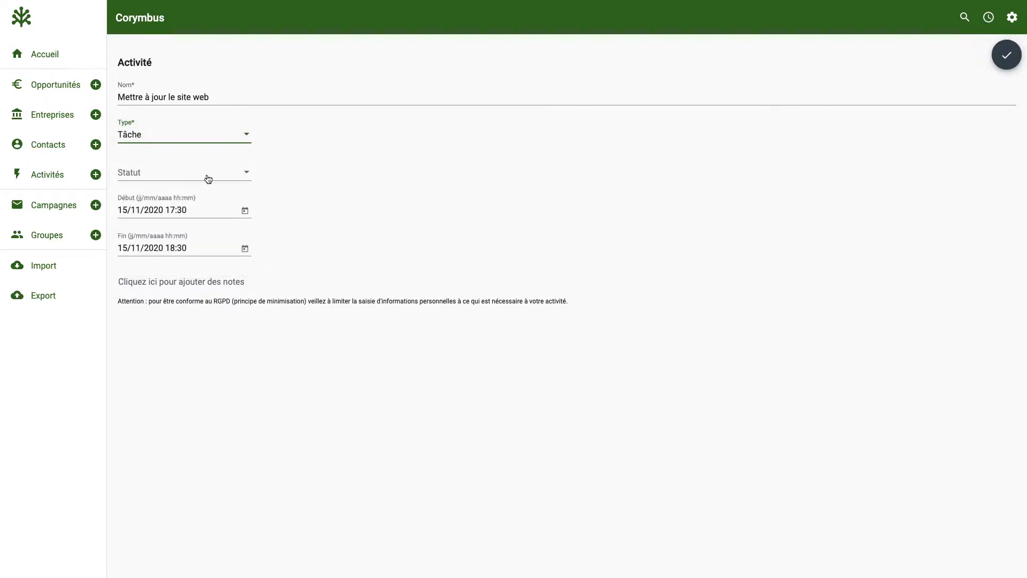
left_click(208, 178)
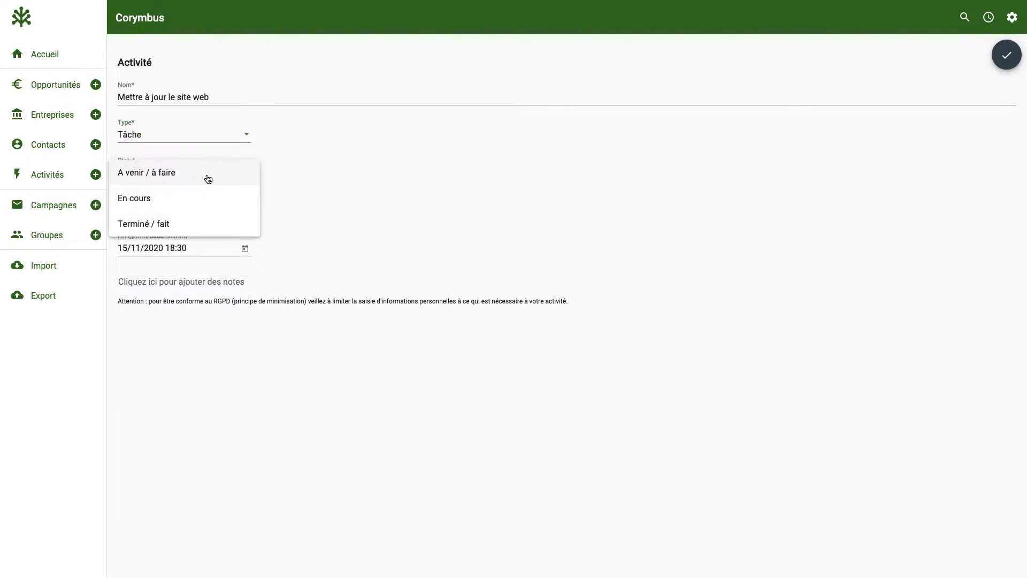
left_click(173, 179)
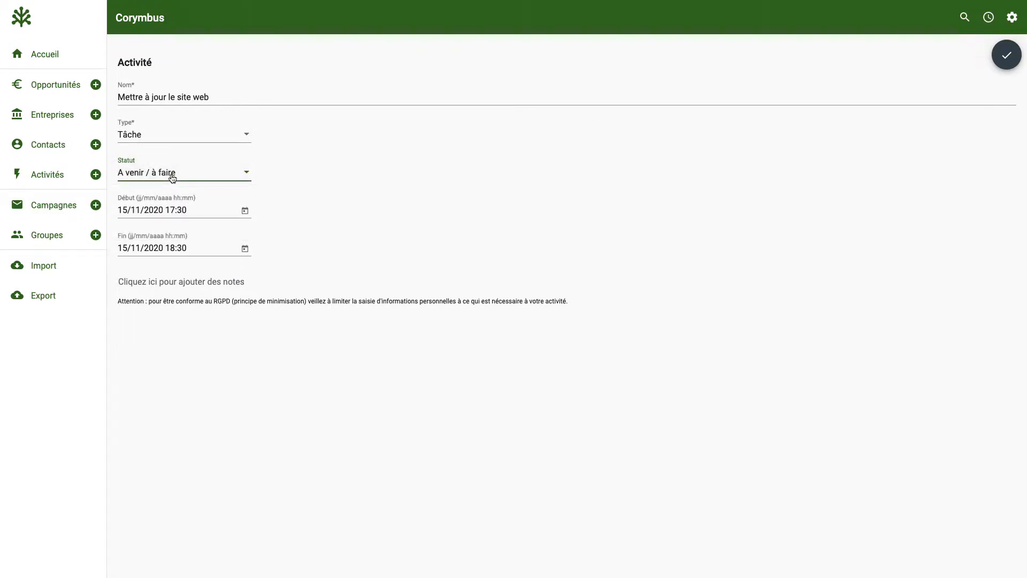
Set the activity's start time to 18:30 on 15/11/2020 and save the activity.
left_click(244, 211)
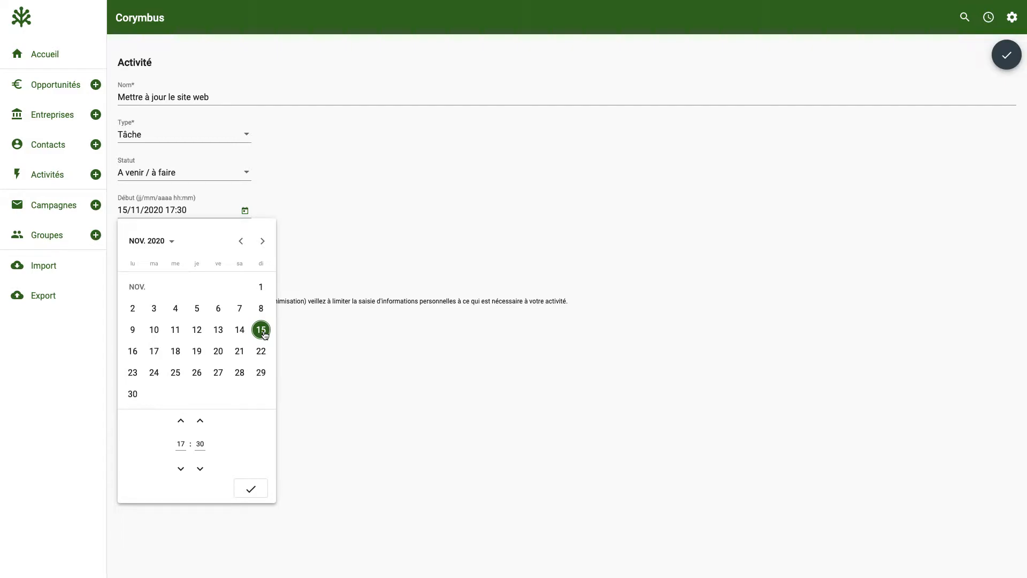
left_click(181, 420)
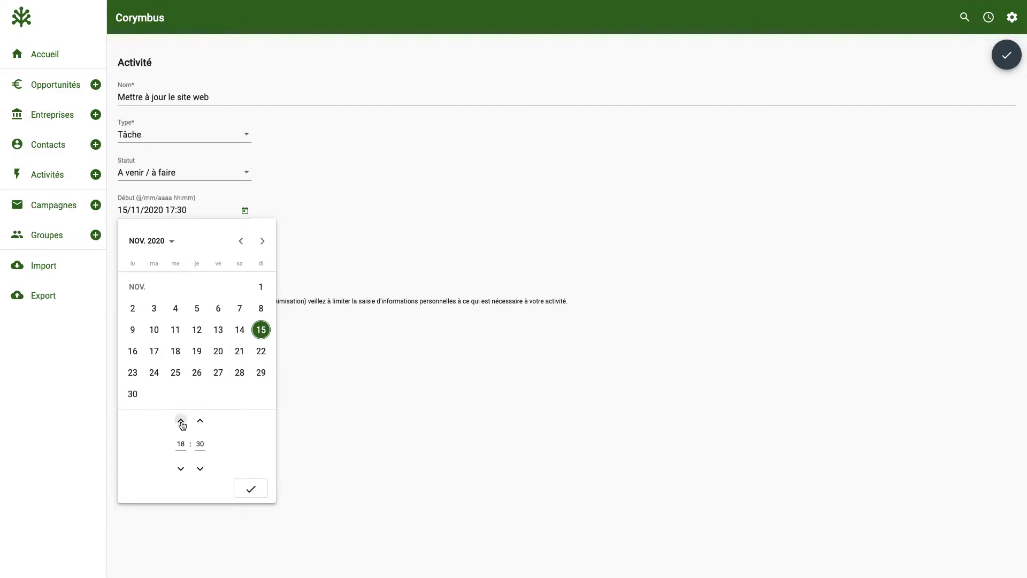
left_click(251, 488)
left_click(1003, 55)
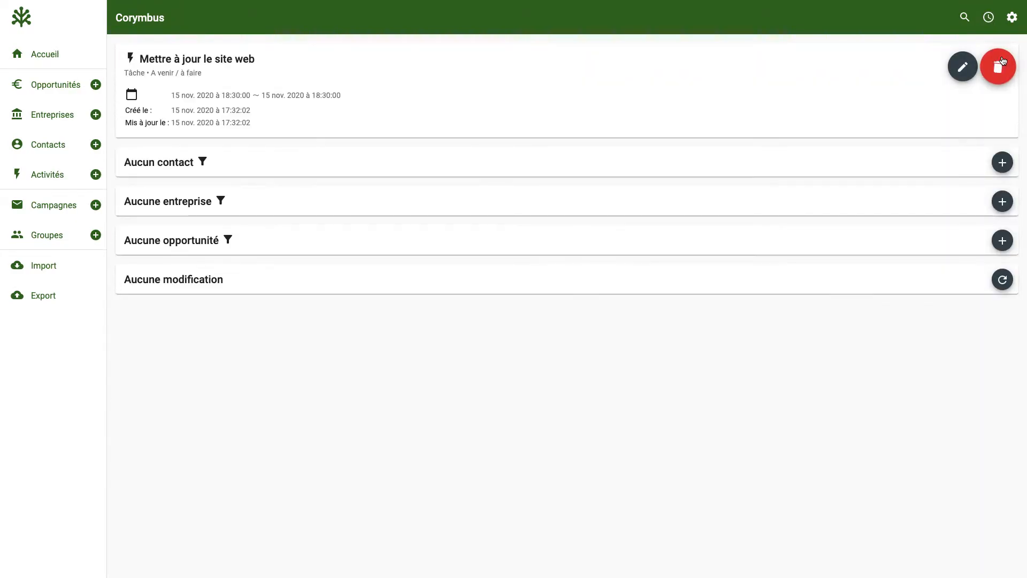
From the dashboard's list of today's activities, change the status of "Mettre à jour le site web" to "Terminé / fait".
left_click(47, 61)
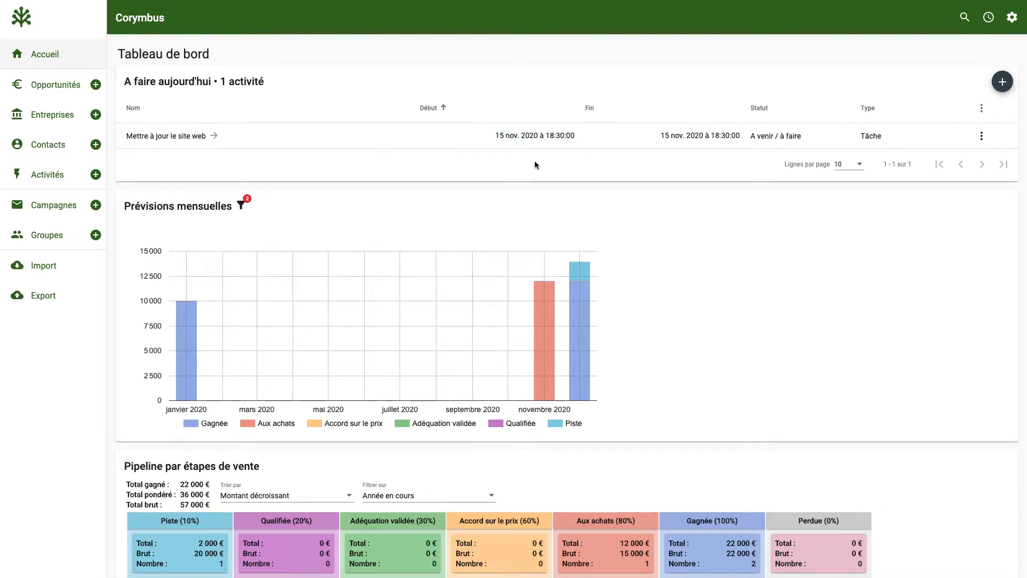
triple_click(775, 137)
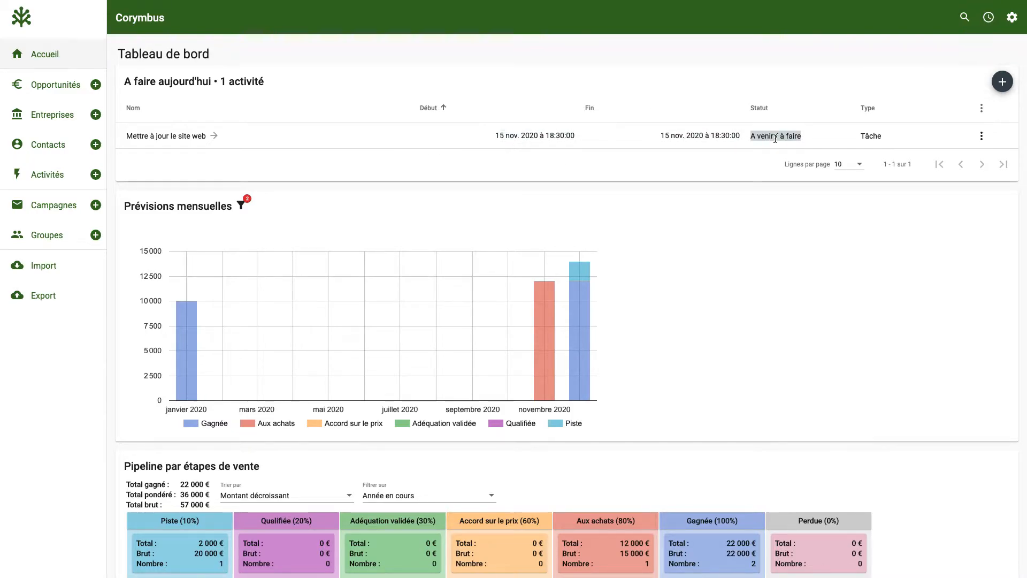
left_click(774, 137)
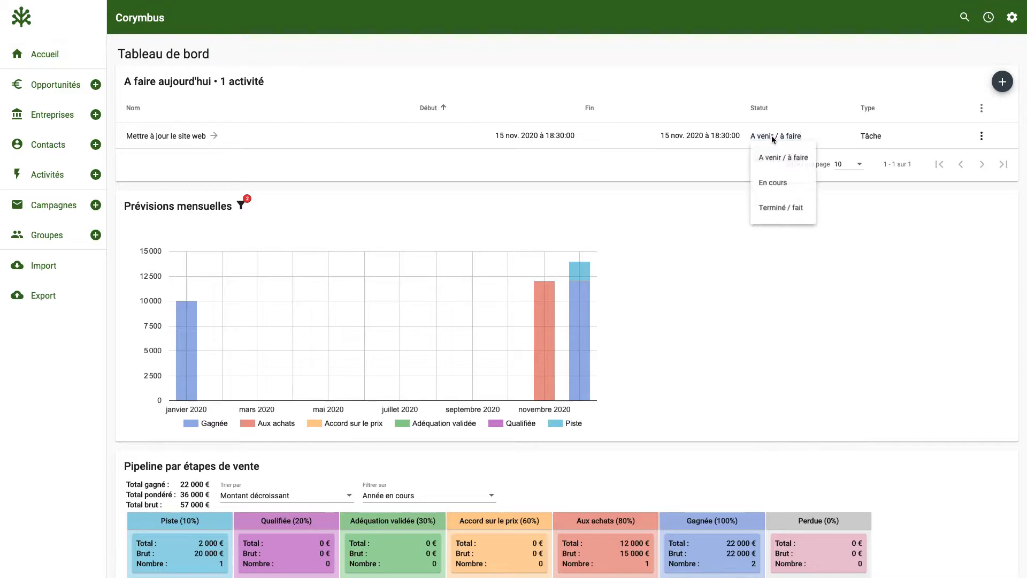
left_click(773, 214)
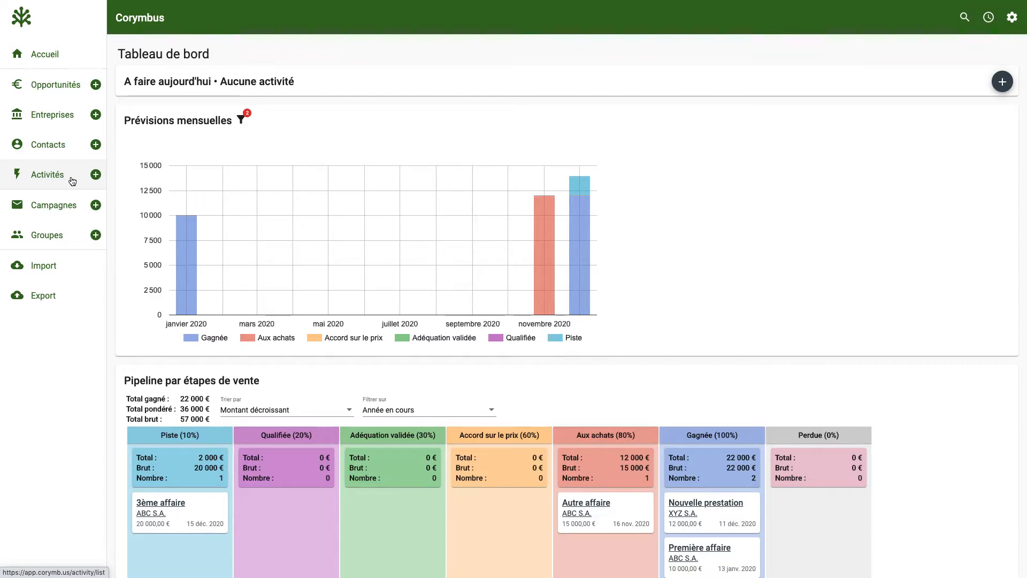
Search for the XYZ S.A. contact by first name and open the contact's record.
left_click(965, 17)
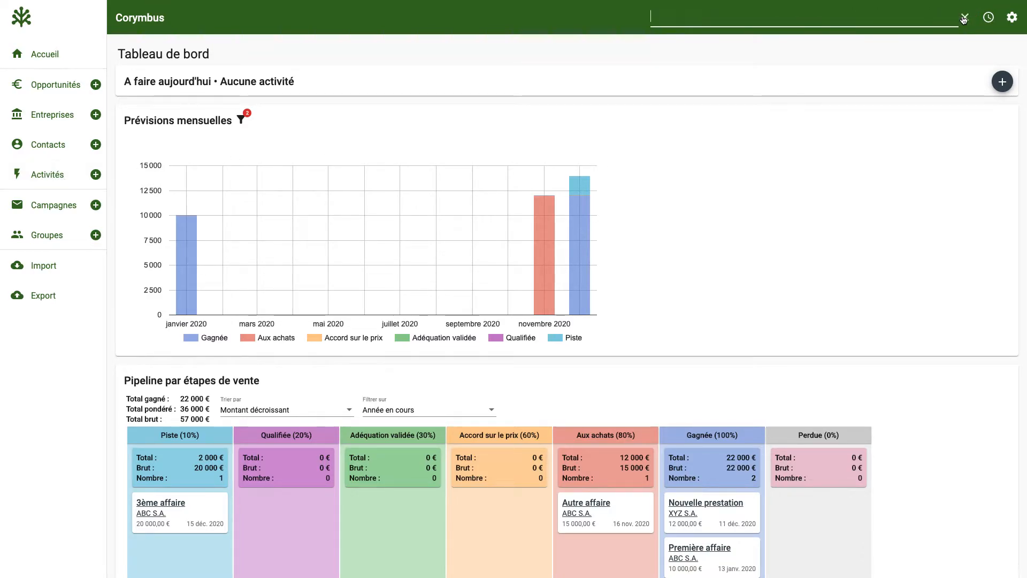
type("bernard")
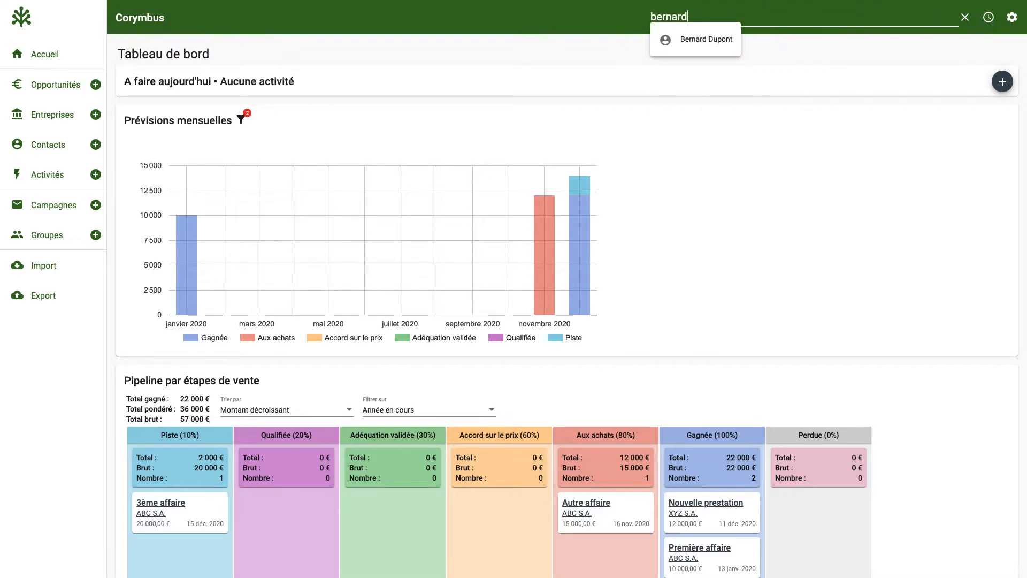
left_click(700, 38)
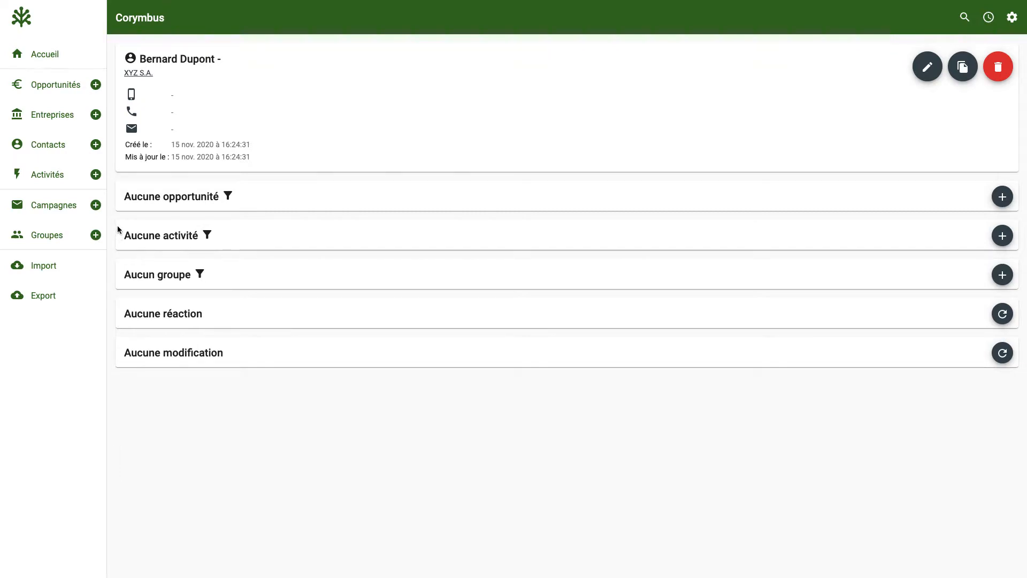
Start a new activity from the contact's record, named "Anniversaire" followed by the contact's full name.
left_click(998, 239)
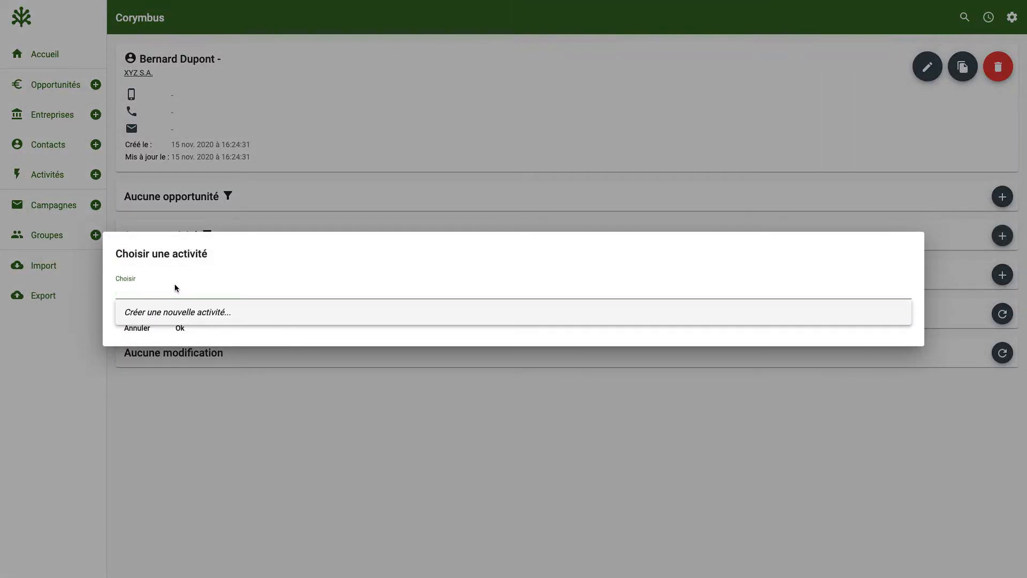
type("Anniversaire Benrnar")
key("BackSpace")
key("BackSpace")
key("BackSpace")
key("BackSpace")
key("BackSpace")
type("rnard Dupont")
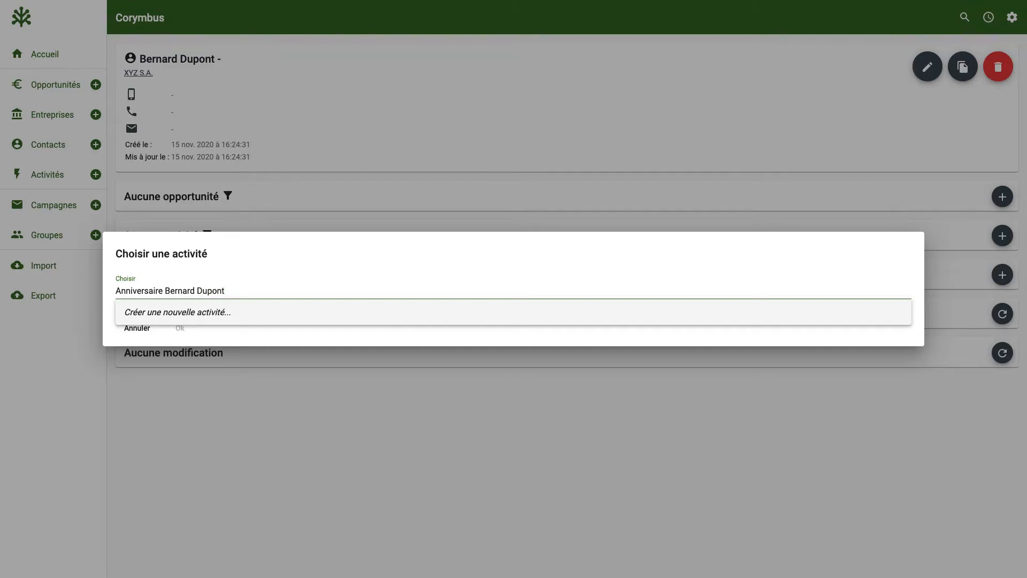
key("Return")
Set the birthday activity's type to Appel sortant and its start date to 18 November 2020 at 17:30.
left_click(298, 119)
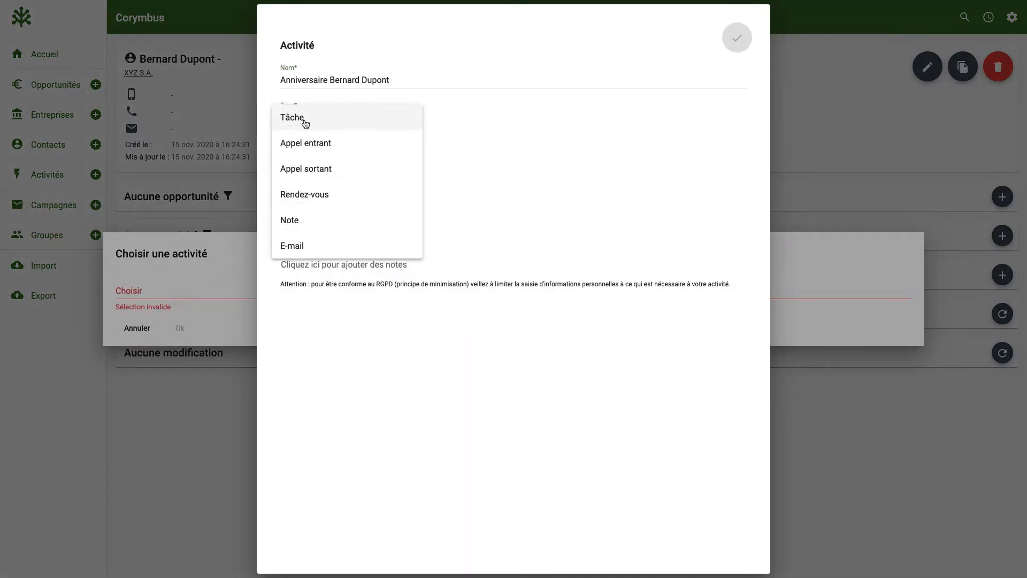
left_click(310, 166)
left_click(406, 197)
left_click(339, 336)
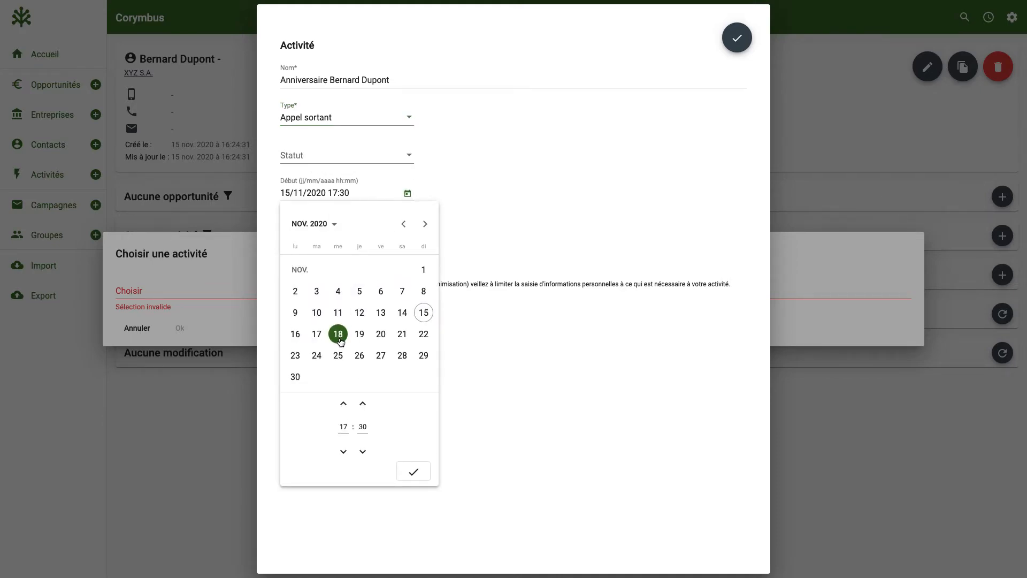
left_click(410, 470)
Save the birthday activity linked to the contact and open the activity's record.
left_click(736, 37)
left_click(179, 328)
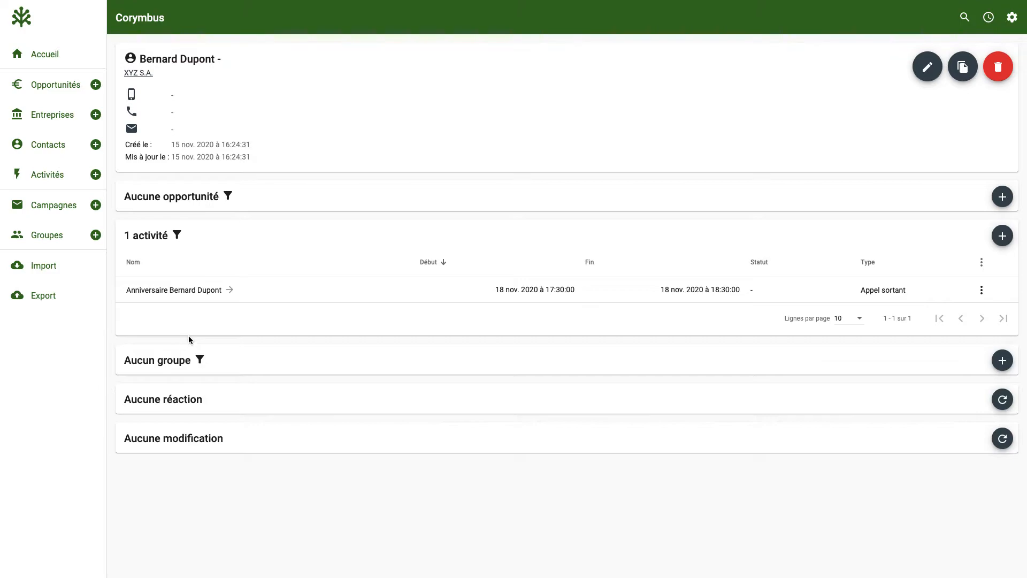
left_click(231, 290)
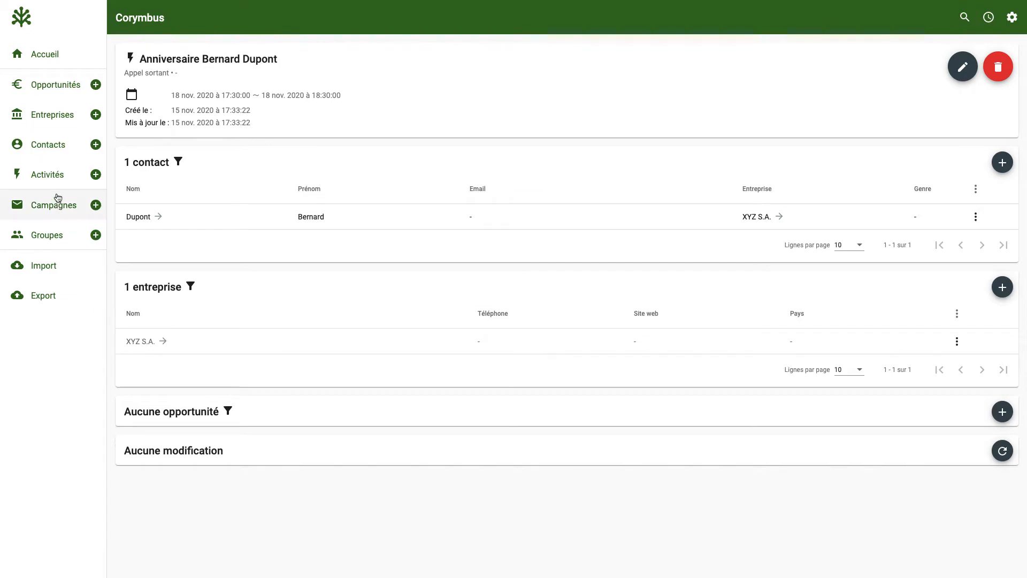
Create and save a new activity named "Prendre des nouvelles du projet de XYZ" with type Tâche.
left_click(96, 174)
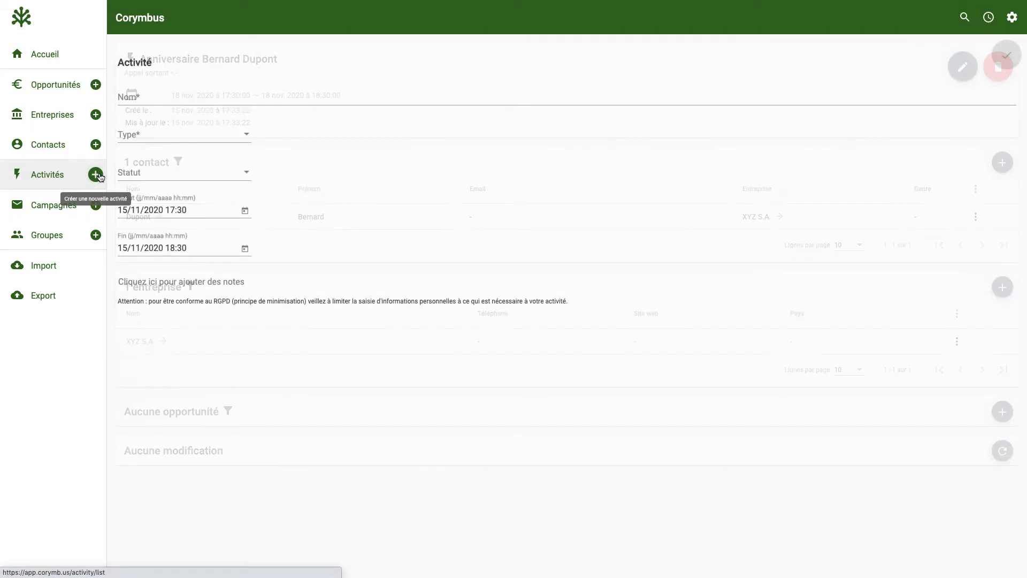
left_click(173, 96)
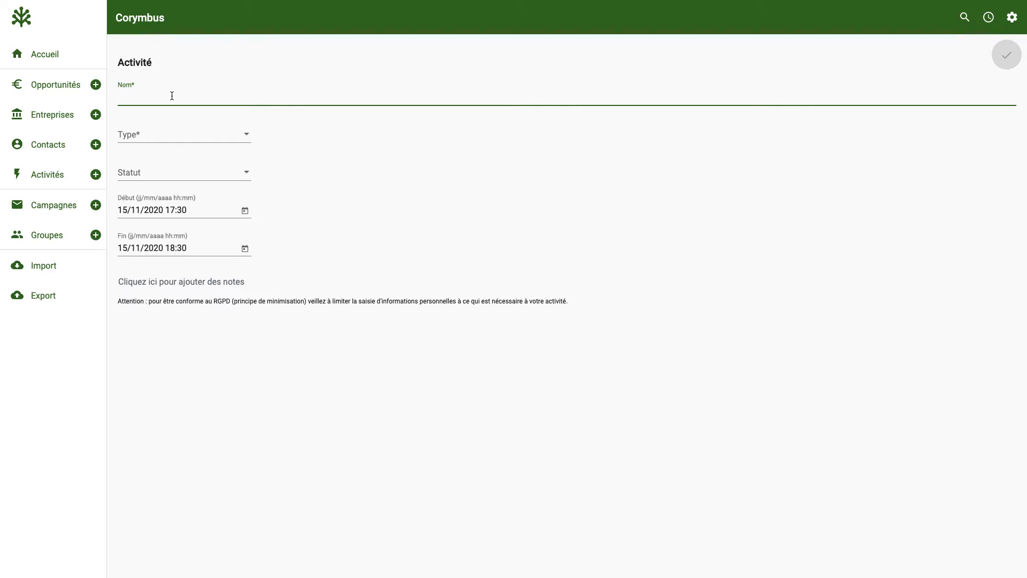
type("N")
key("BackSpace")
type("Prendre des nouvelles du projet de XYZ")
left_click(149, 132)
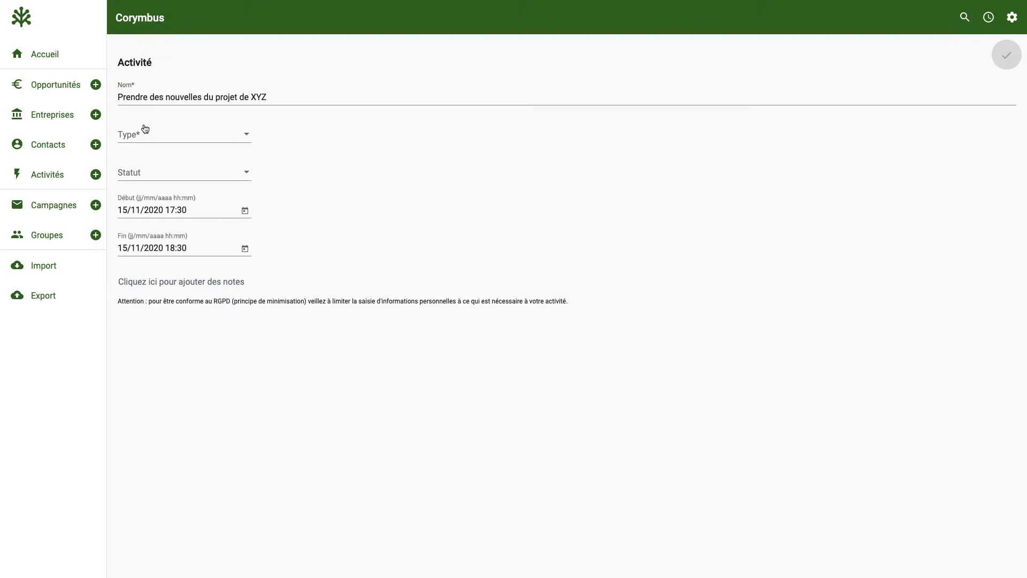
left_click(149, 136)
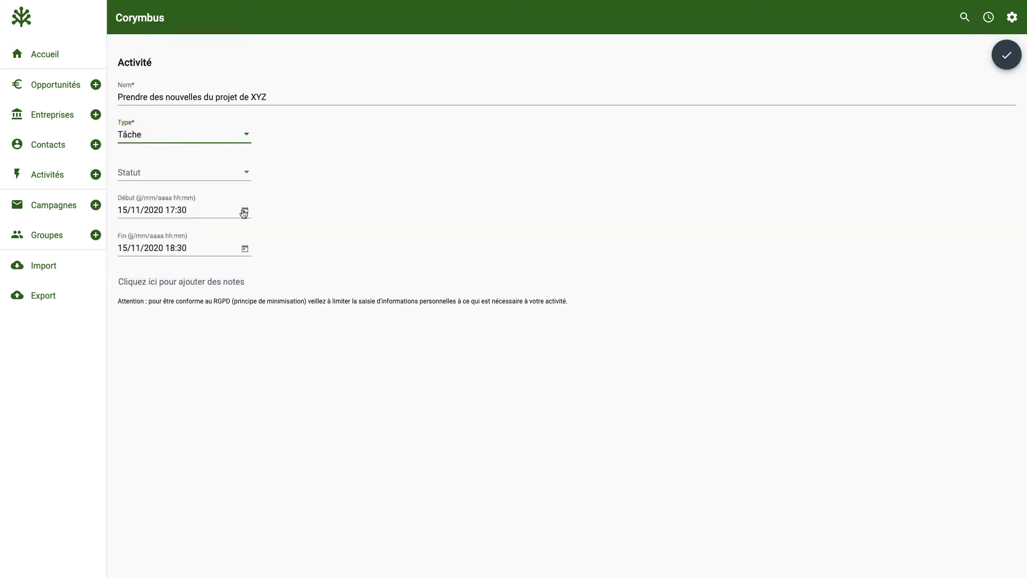
left_click(998, 55)
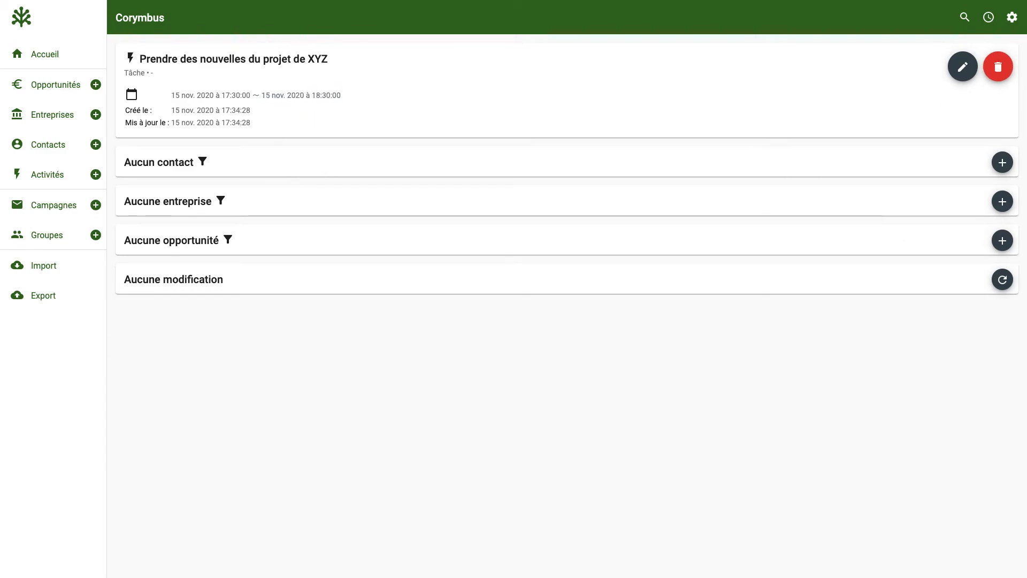
Link the company XYZ S.A. to the activity and open the company's record.
left_click(1002, 201)
type("xyz")
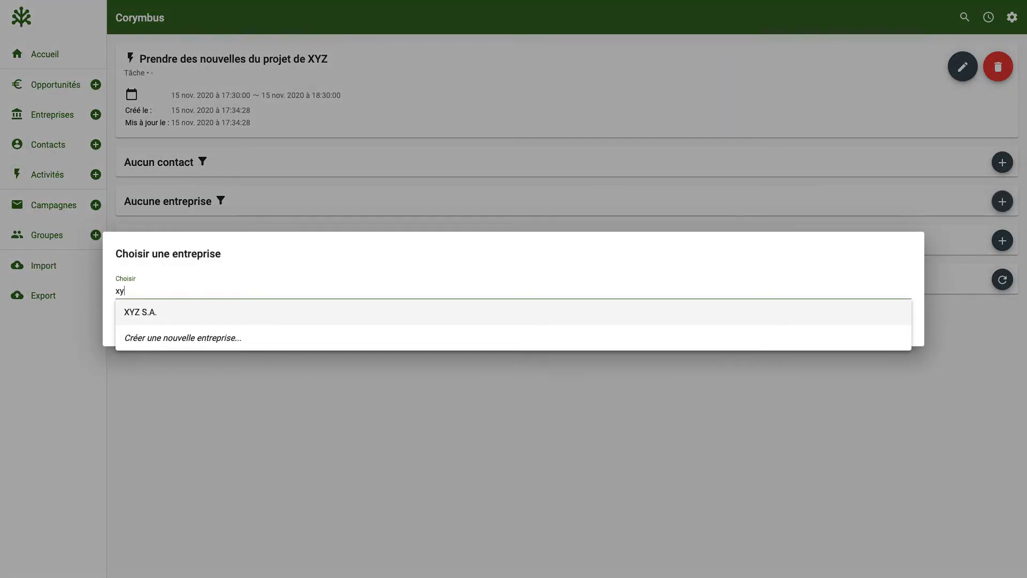
left_click(205, 320)
left_click(179, 328)
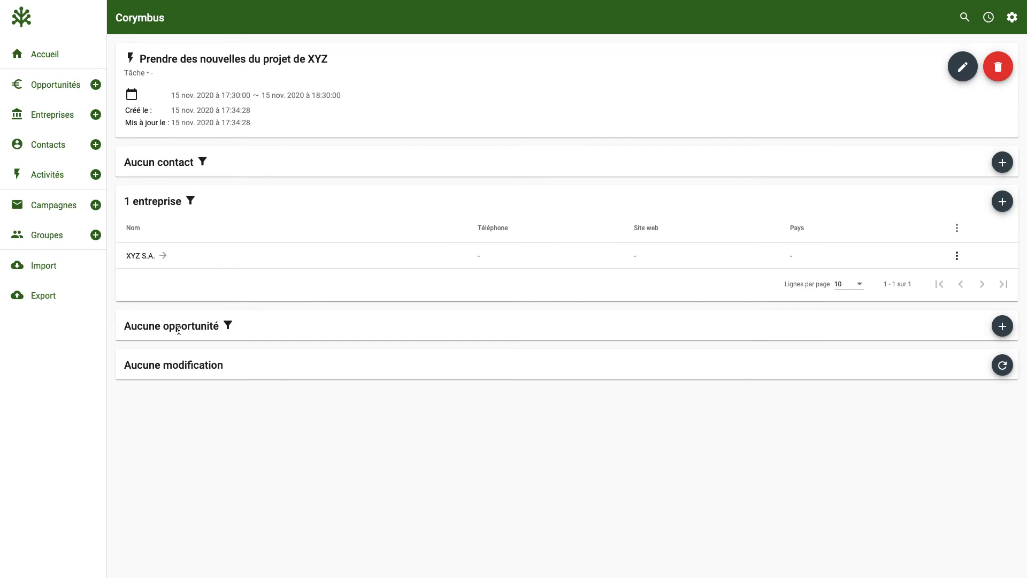
left_click(163, 255)
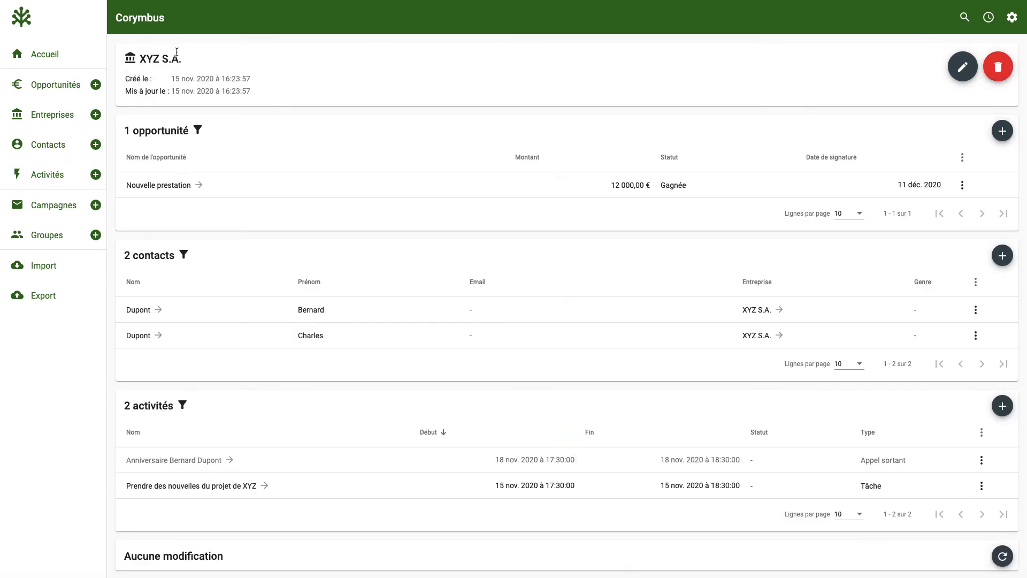